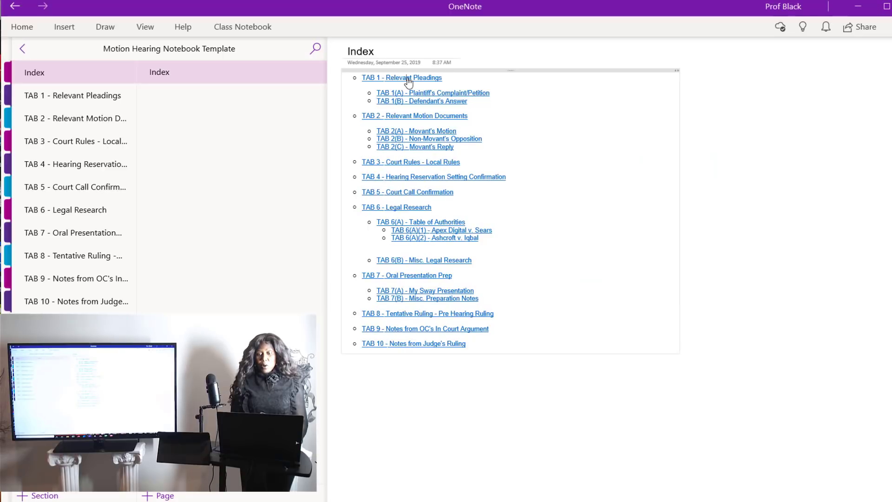
- Browse the Pleadings, Index and Court Rules pages, then reach the Movant's Motion page
left_click(408, 82)
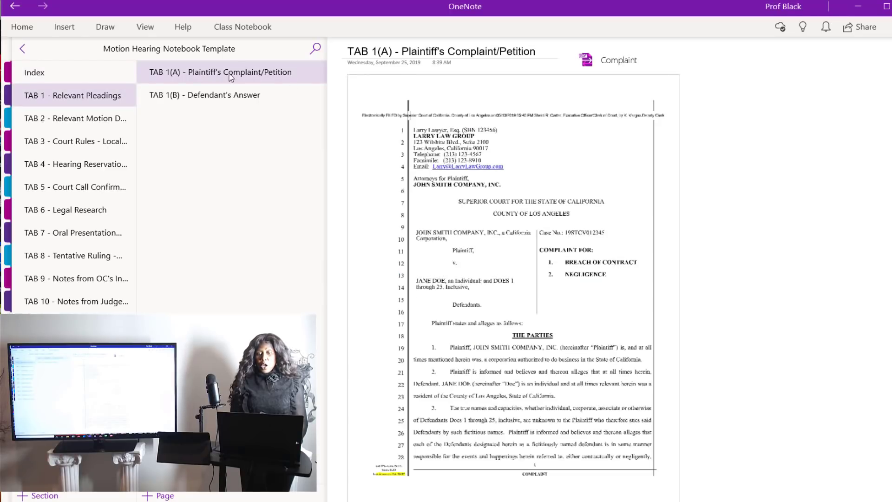
left_click(42, 74)
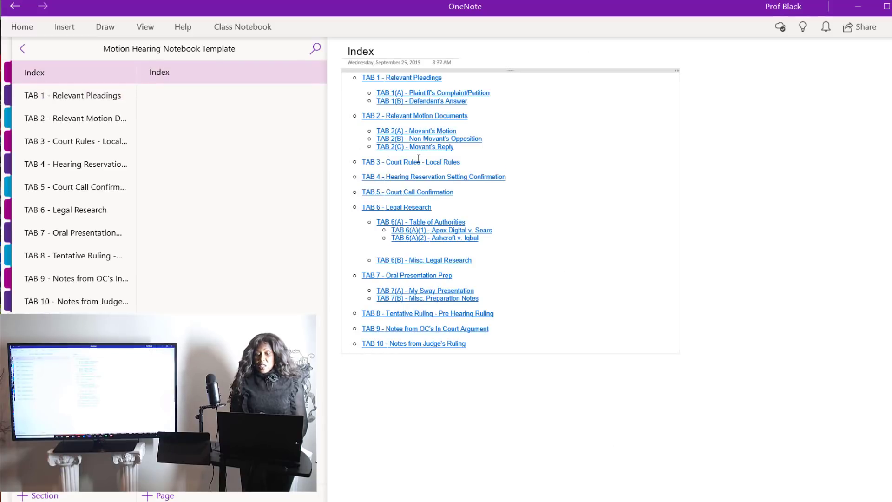
left_click(417, 165)
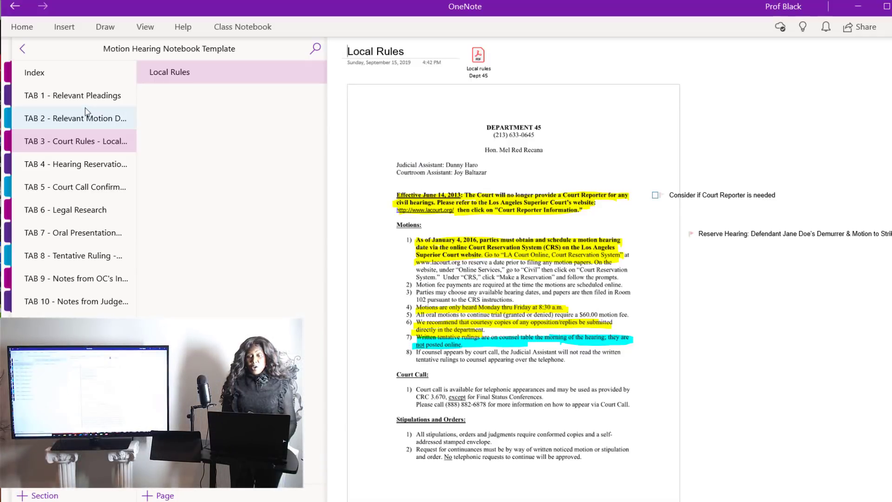
left_click(68, 100)
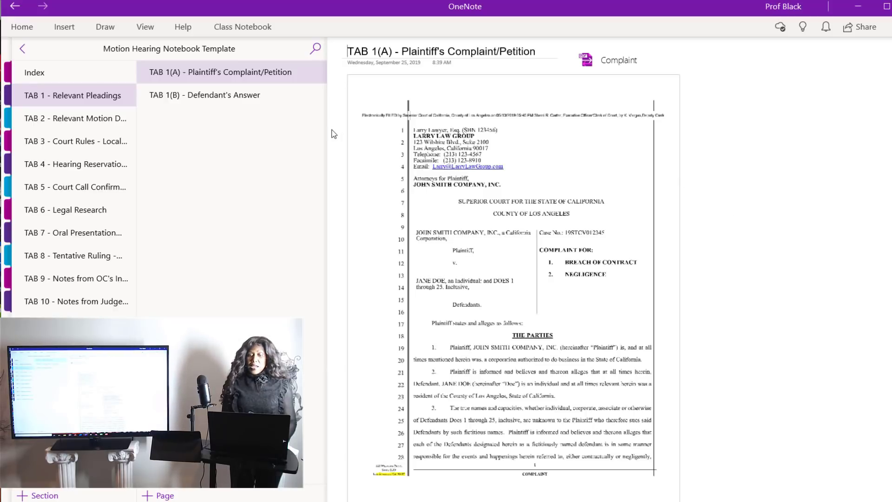
left_click(90, 119)
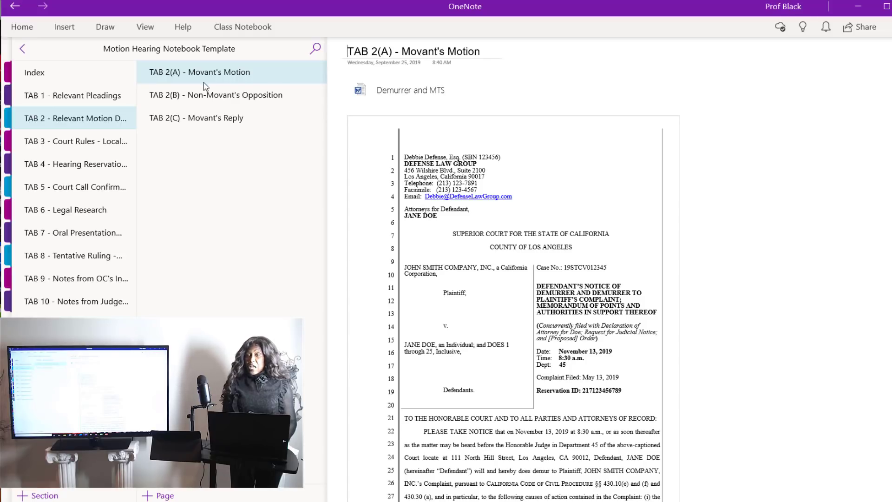
- View the Non-Movant's Opposition page, then the Court Rules and Hearing Reservation sections
left_click(208, 100)
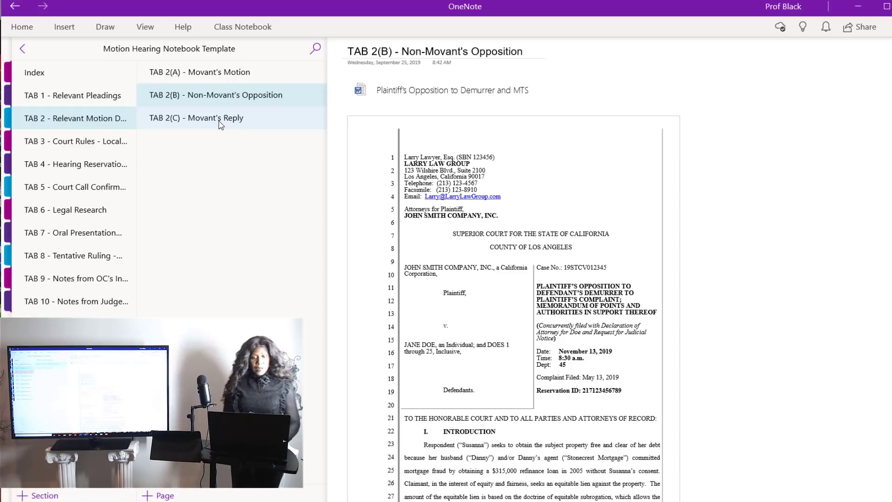
left_click(105, 143)
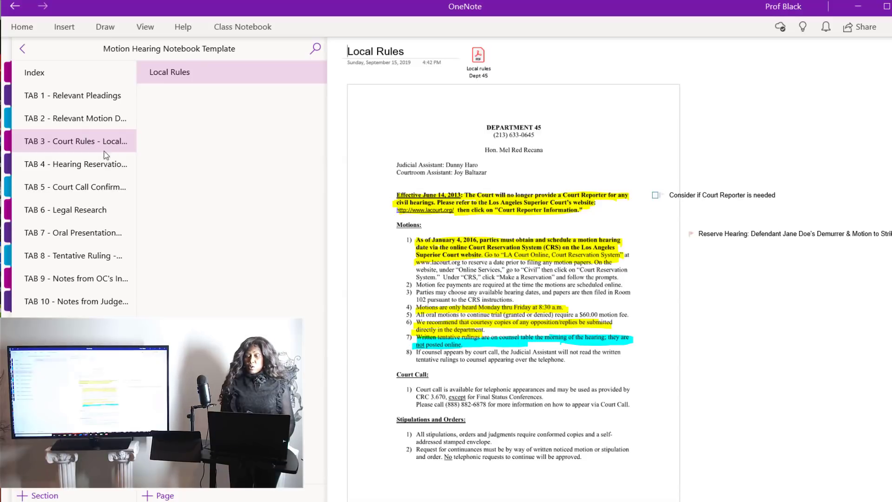
left_click(92, 167)
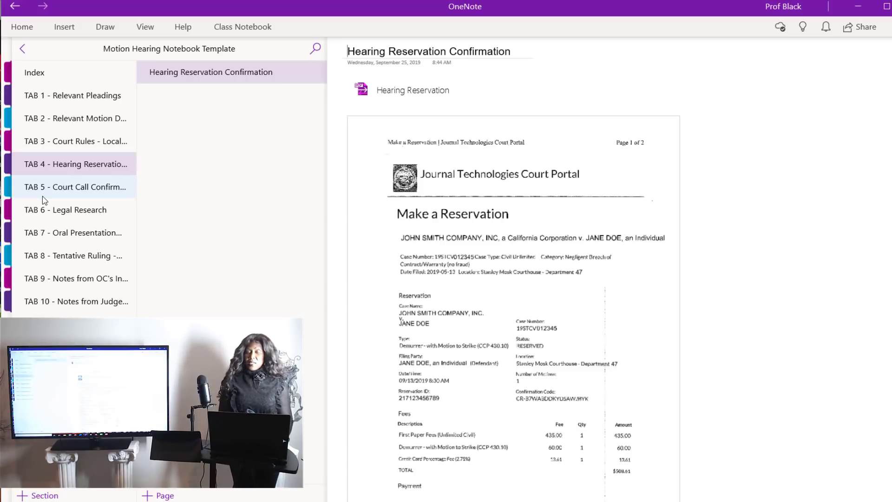
- Pass through Court Call Confirmation and Legal Research to reach the Sway presentation page
left_click(64, 194)
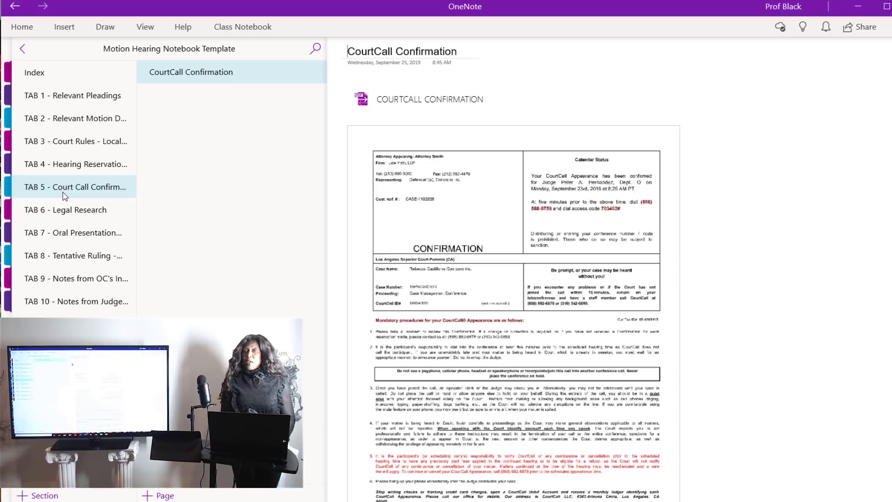
left_click(90, 213)
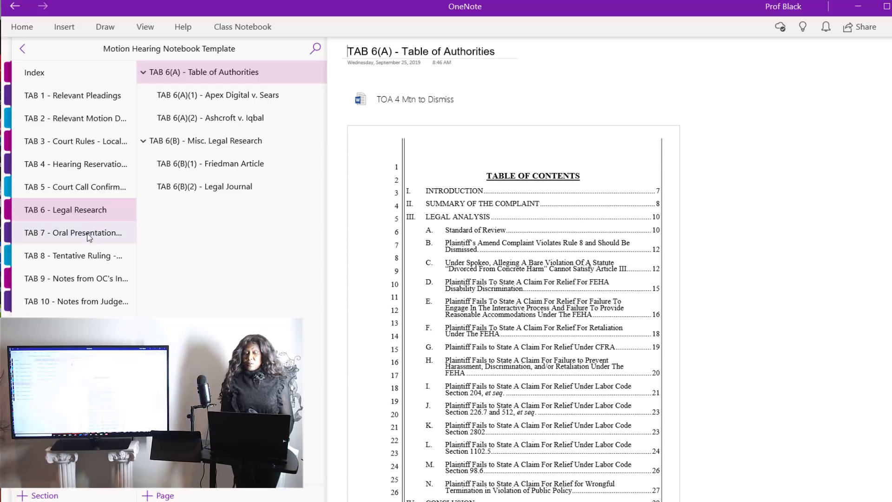
left_click(85, 235)
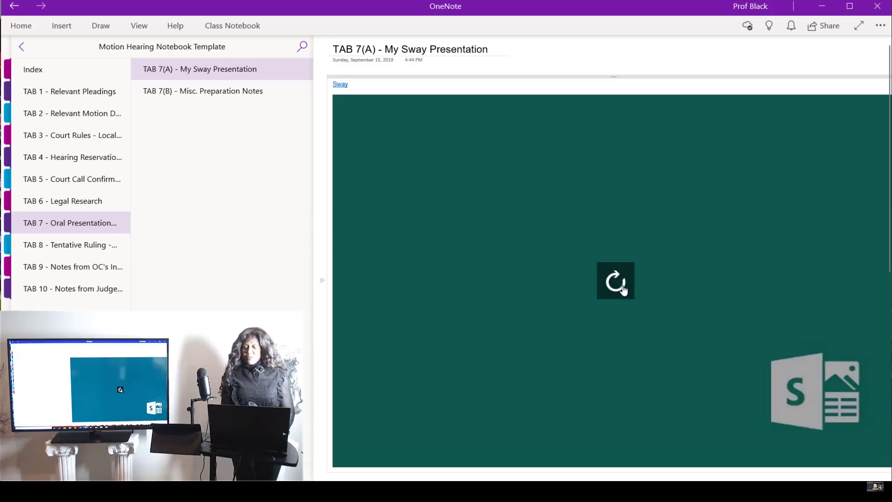
- Reload the Sway, advance four slides through Legal Analysis, then view Misc. Preparation Notes
left_click(616, 282)
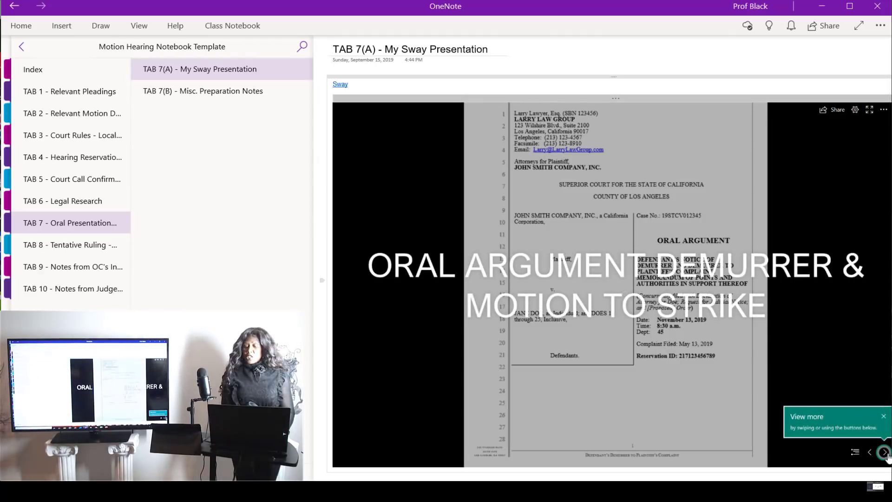
left_click(884, 453)
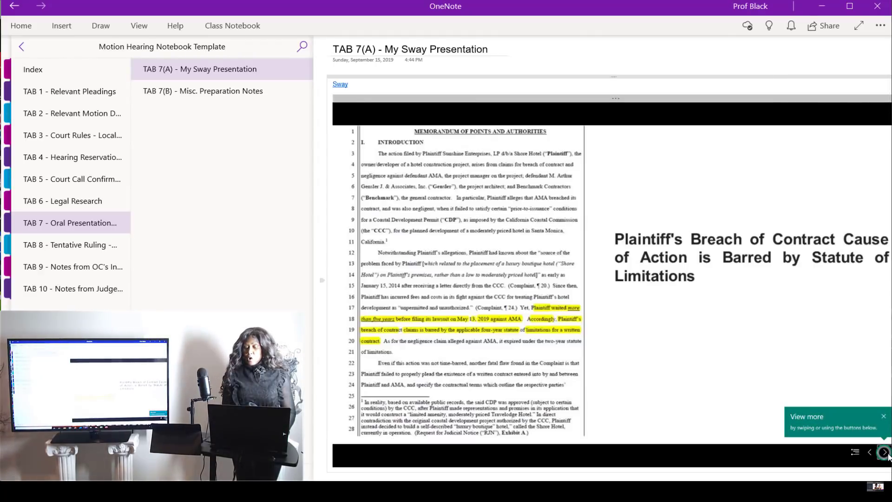
left_click(884, 453)
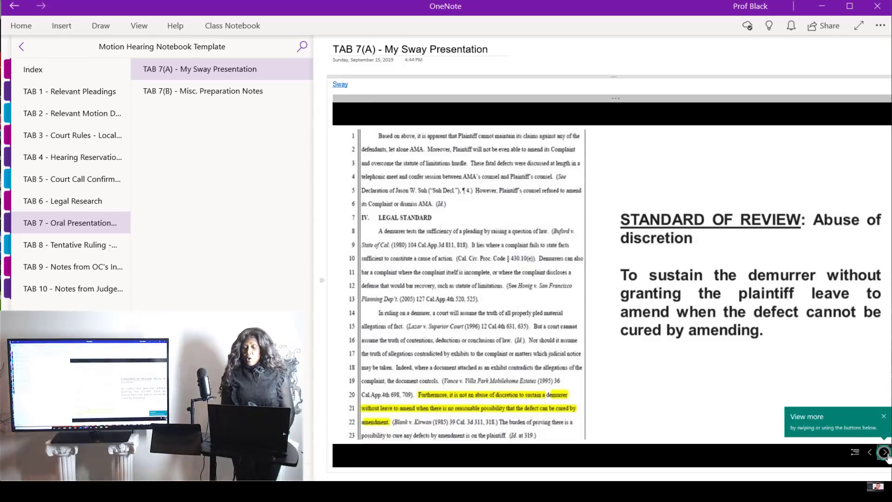
left_click(885, 453)
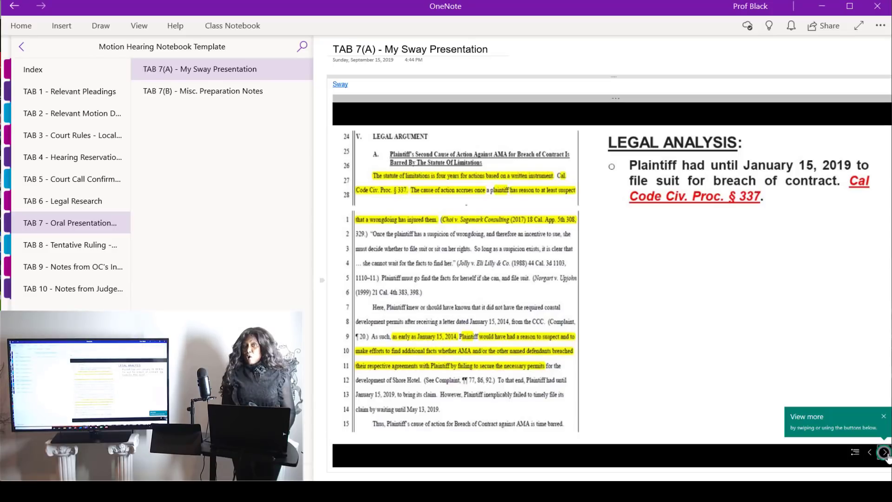
left_click(885, 452)
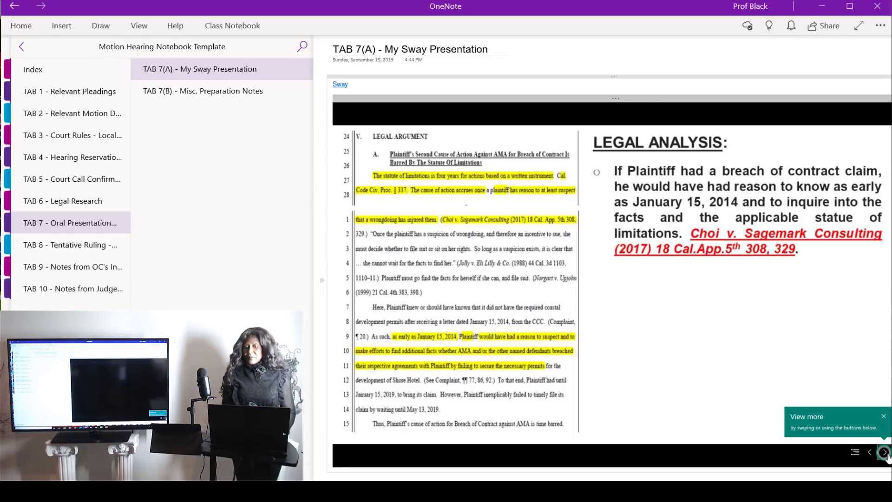
left_click(244, 97)
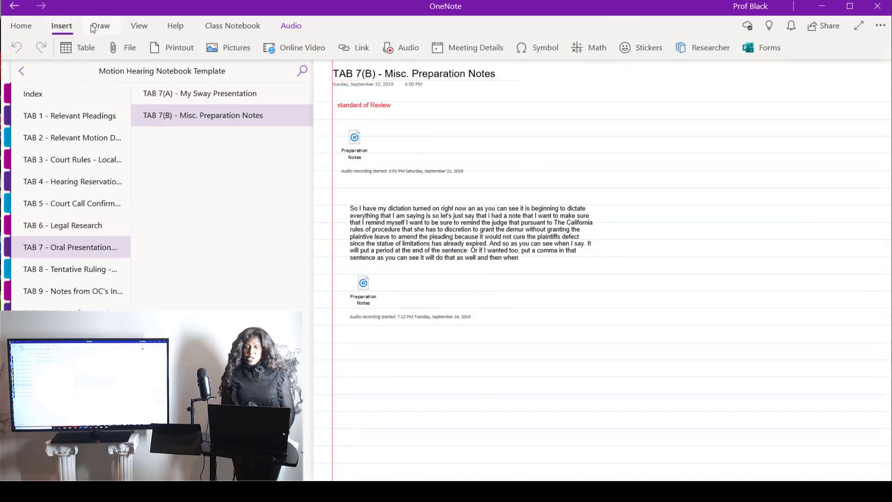
- Dictate a spoken note, check the audio controls, then view Tentative Ruling's Local Rules page
left_click(20, 26)
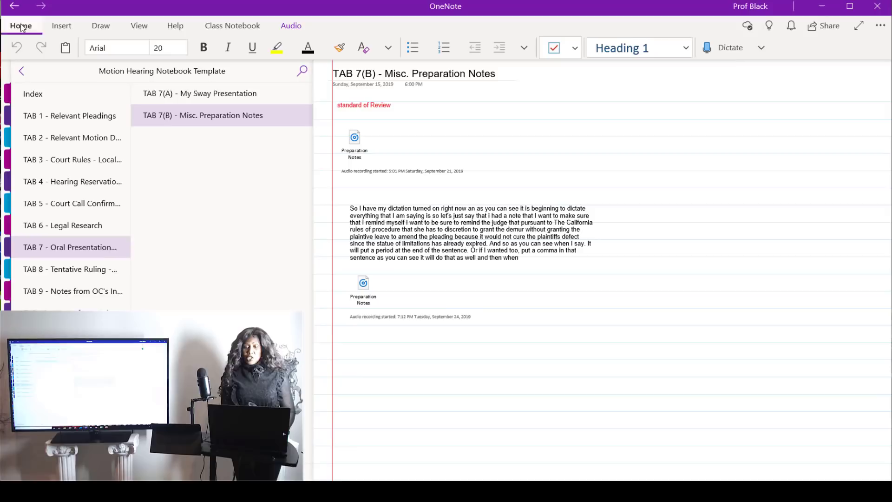
left_click(763, 51)
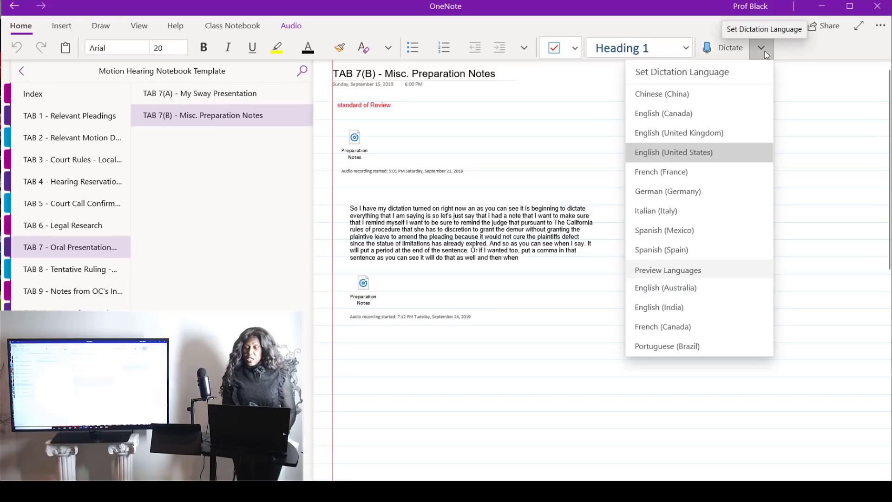
left_click(735, 151)
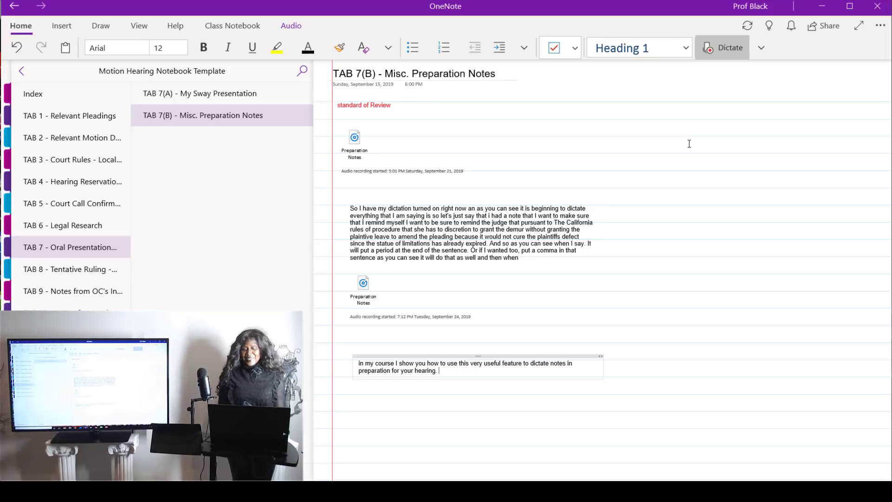
left_click(290, 26)
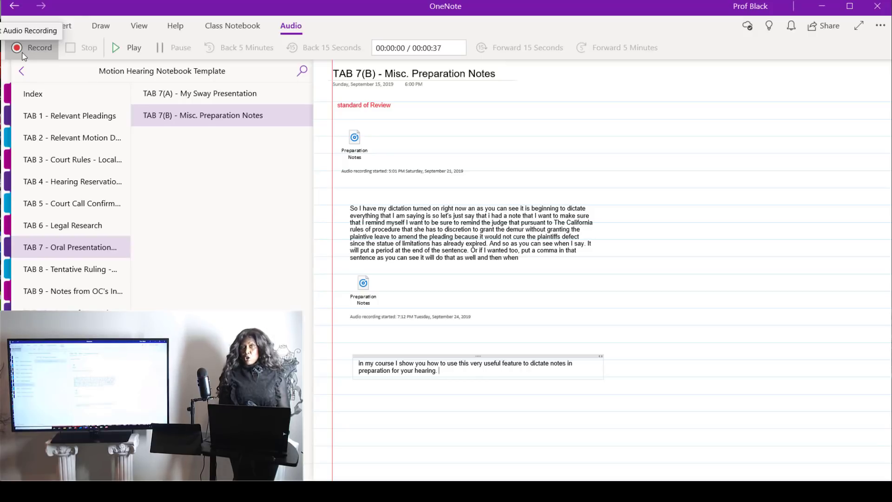
left_click(60, 271)
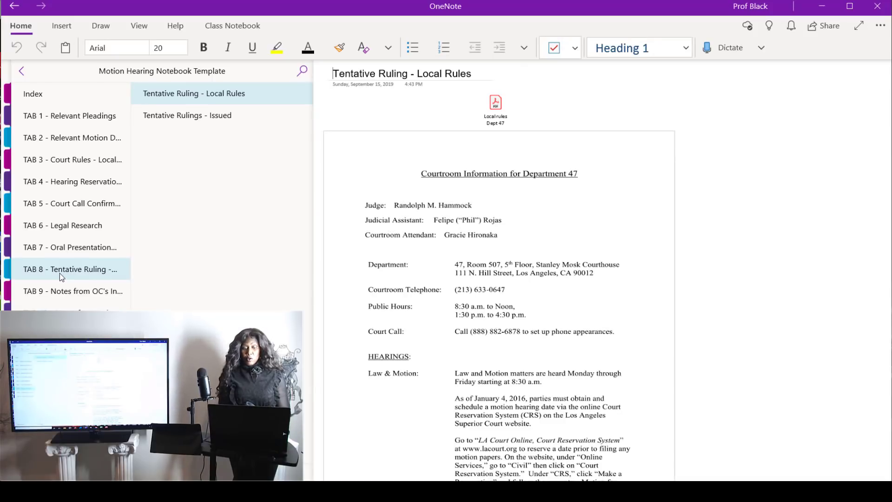
- Pass through the OC's In Court Argument notes to the Judges Ruling 1 handwritten notes
left_click(75, 296)
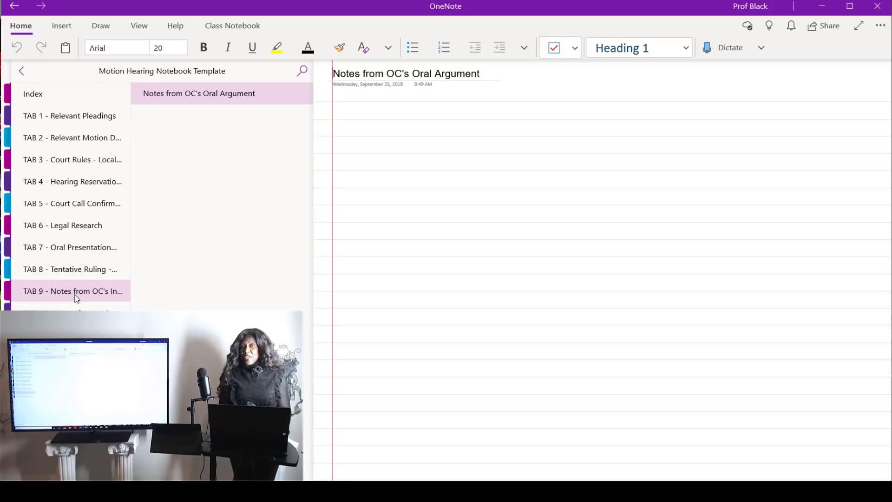
left_click(71, 317)
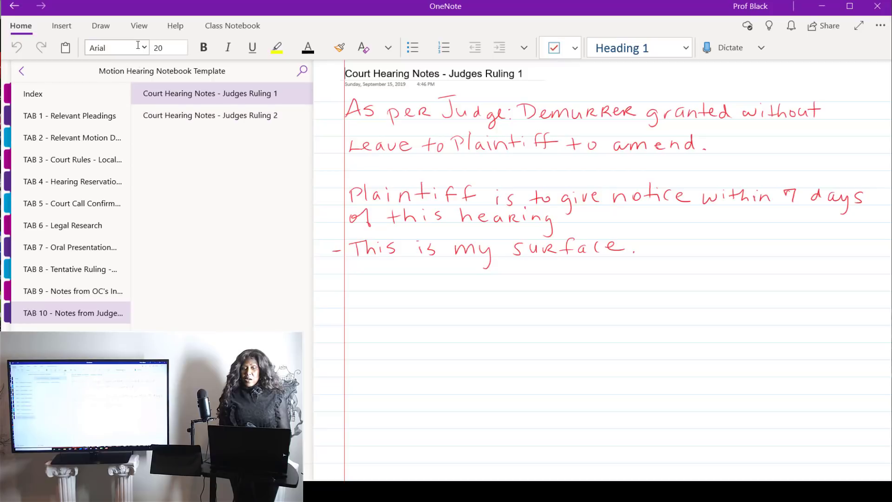
- Lasso-select all handwritten ink on the Judges Ruling 1 page and choose Ink to Text
left_click(109, 28)
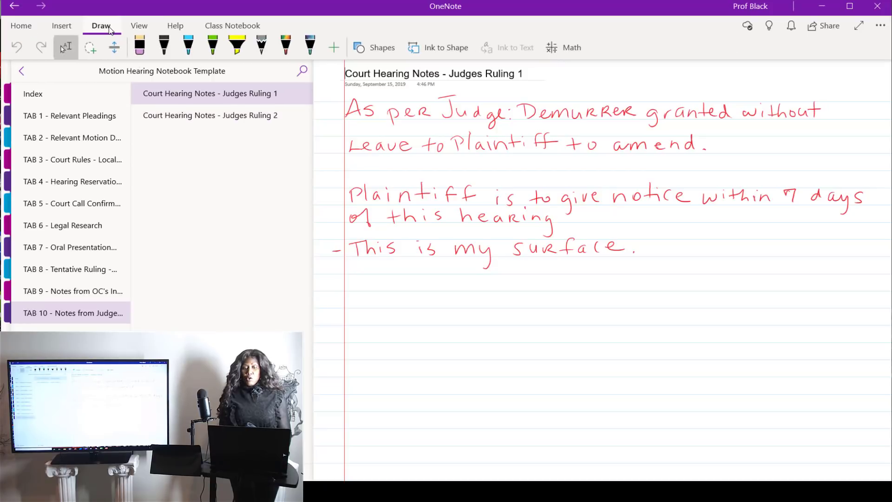
left_click(91, 47)
left_click_drag(326, 158, 760, 217)
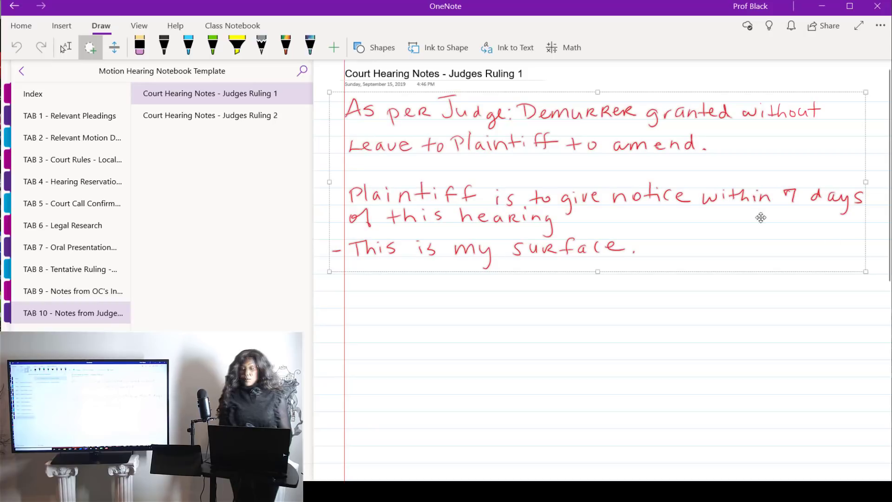
left_click(522, 54)
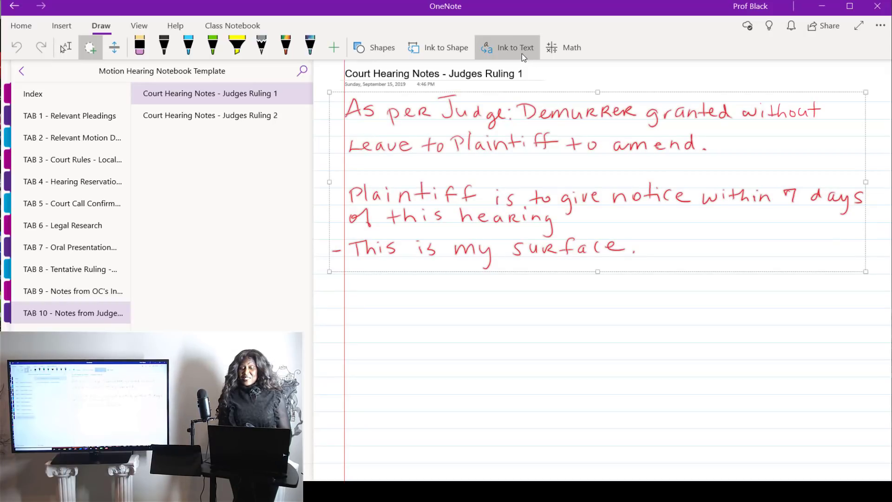